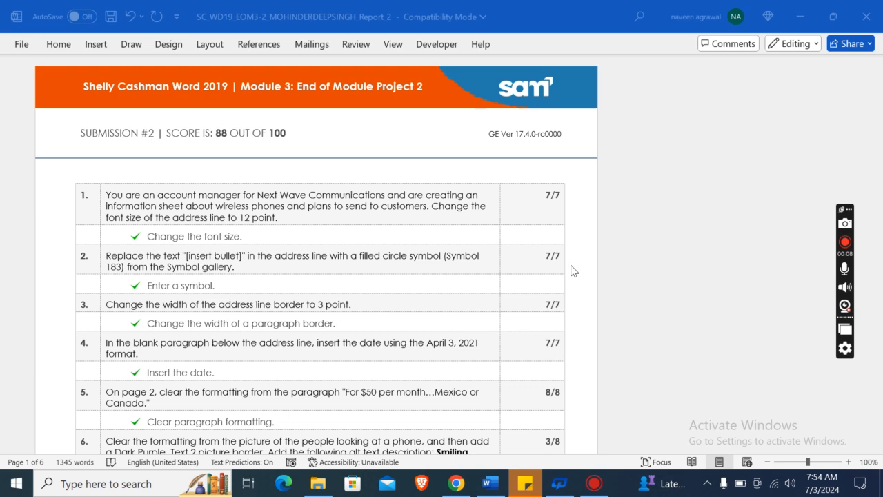
- Bring the Word report window into focus to review the phone and monthly charge table
left_click(719, 210)
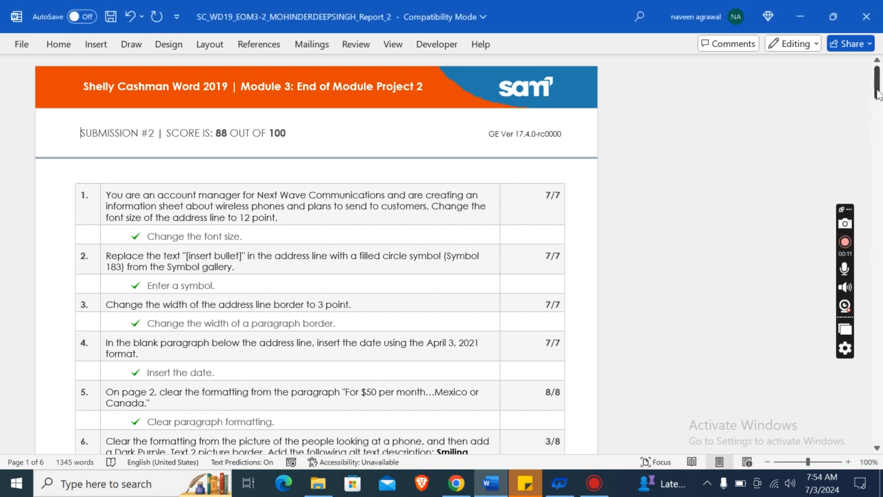
mouse_move(877, 83)
left_mouse_down()
mouse_move(877, 197)
mouse_move(876, 60)
mouse_move(877, 211)
left_mouse_up()
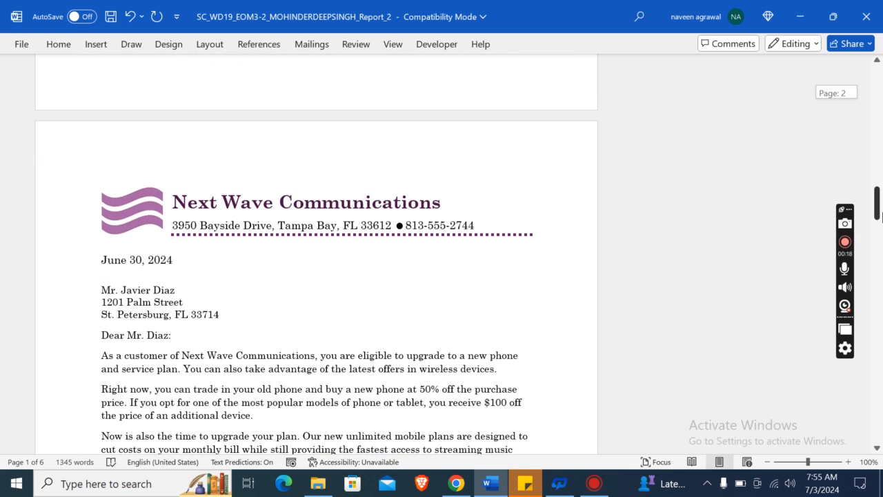
mouse_move(878, 210)
left_mouse_down()
mouse_move(878, 410)
mouse_move(877, 69)
left_mouse_up()
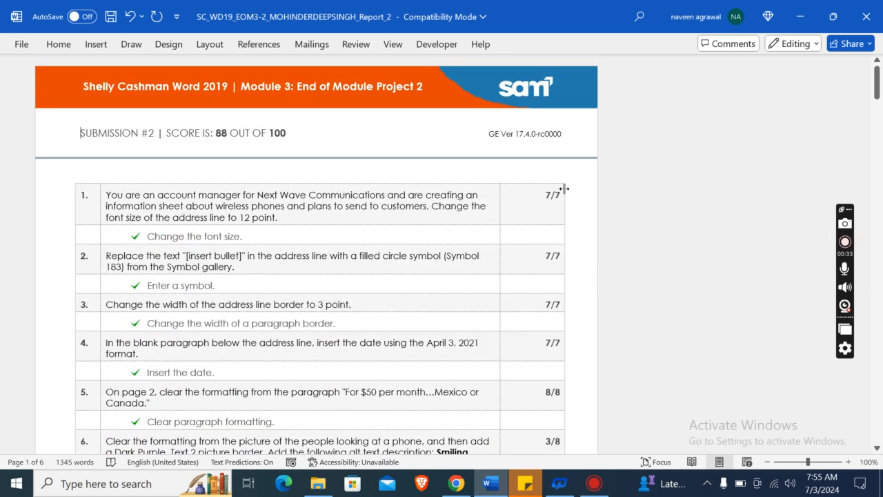